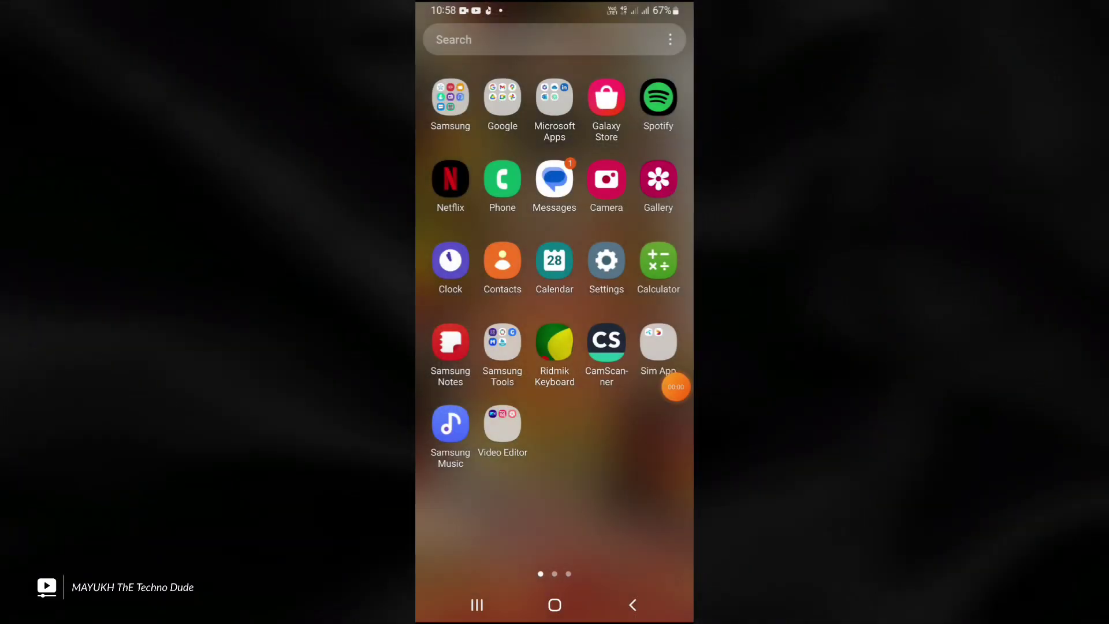
# - Launch the Google app from the Google folder and search for 'ai portraits'
pyautogui.click(502, 97)
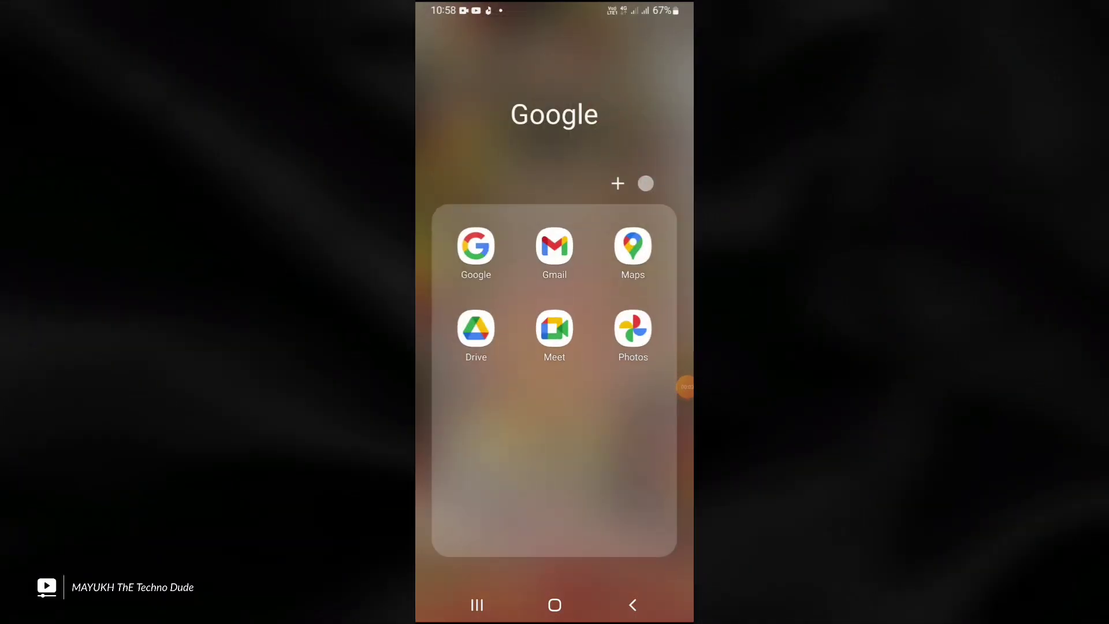
pyautogui.click(476, 245)
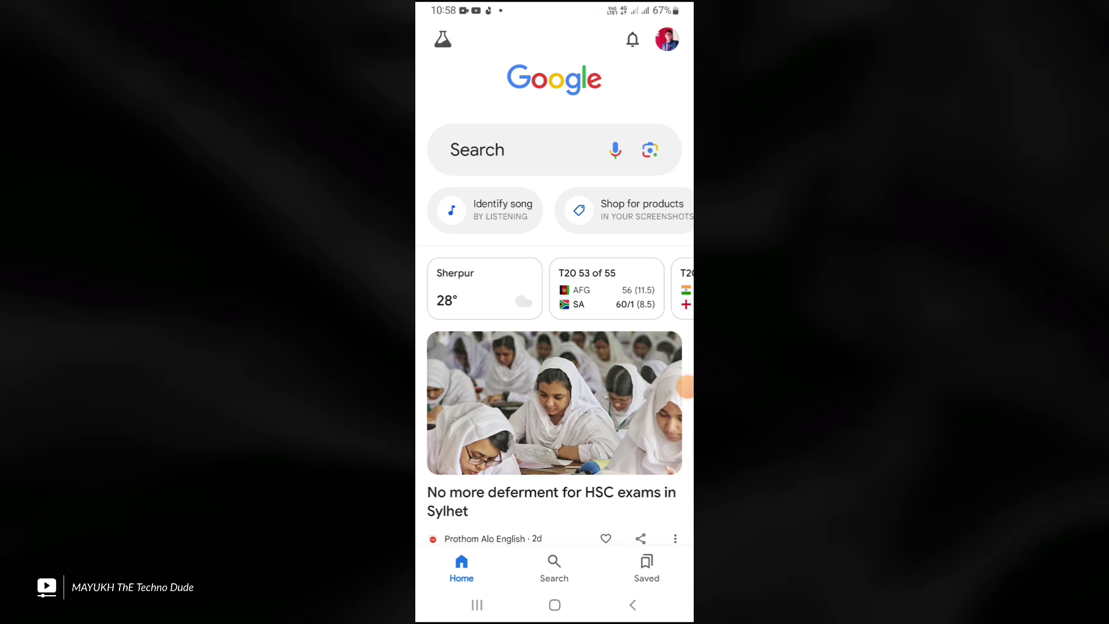
pyautogui.click(519, 150)
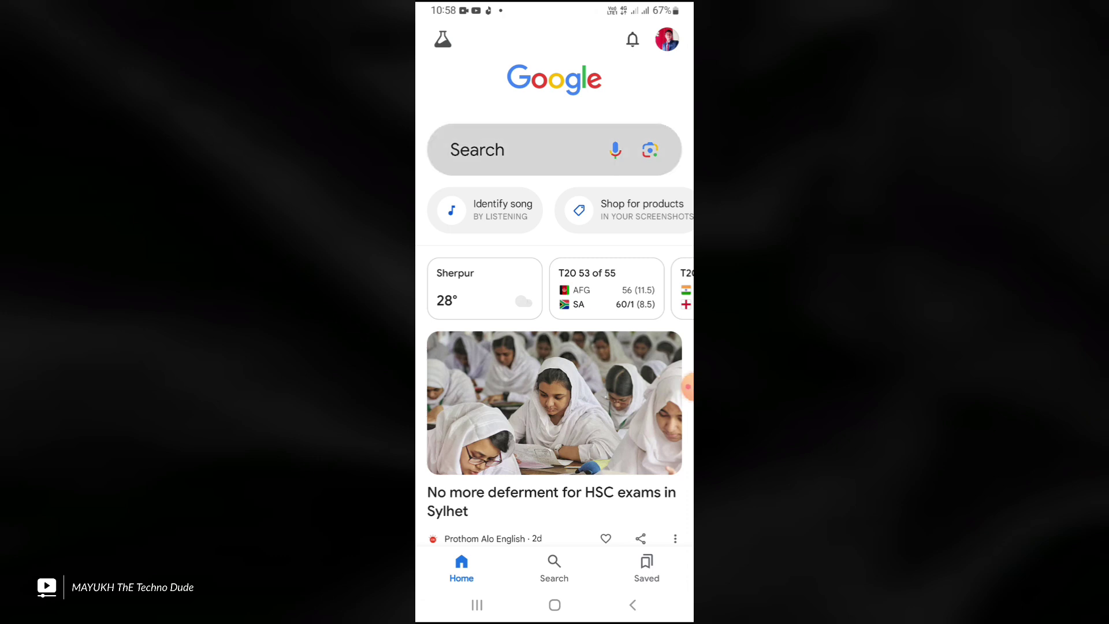
pyautogui.write('a')
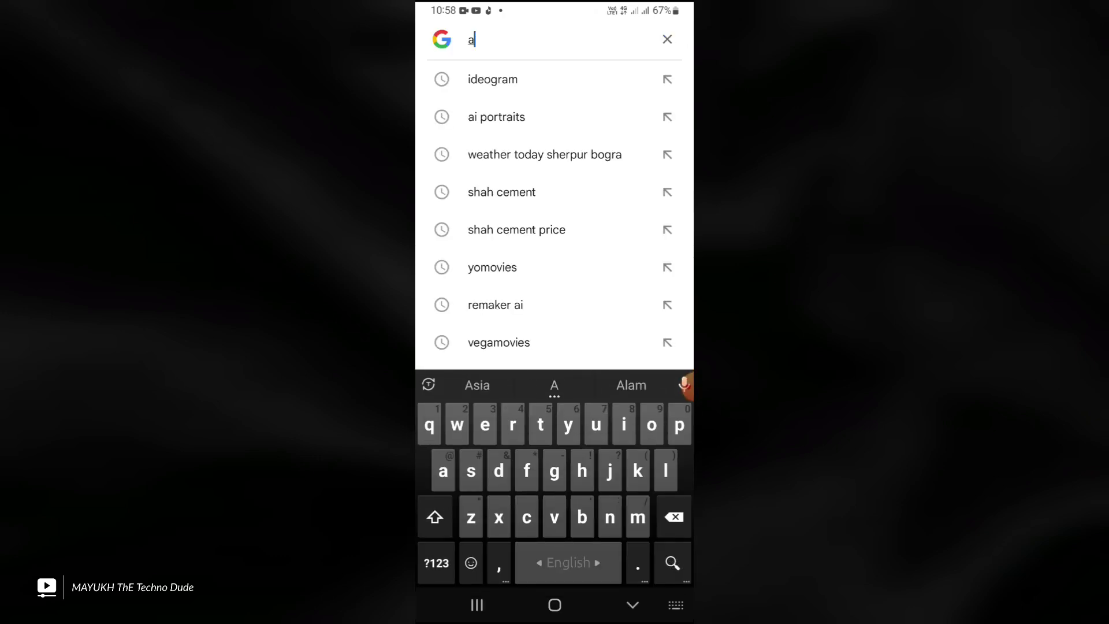
pyautogui.write('i p')
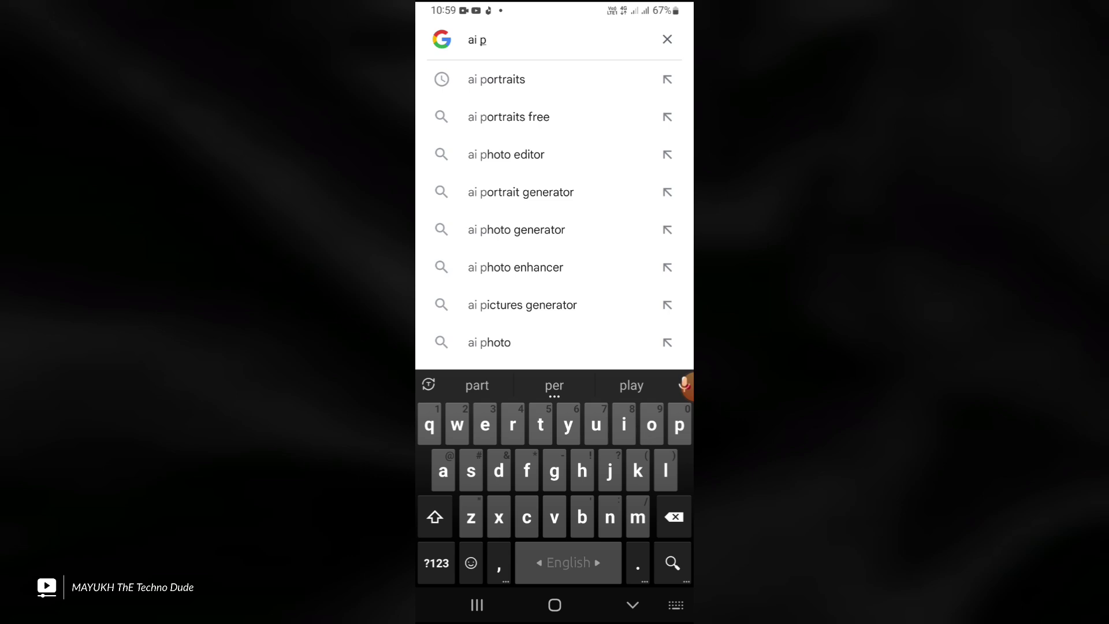
pyautogui.write('ort')
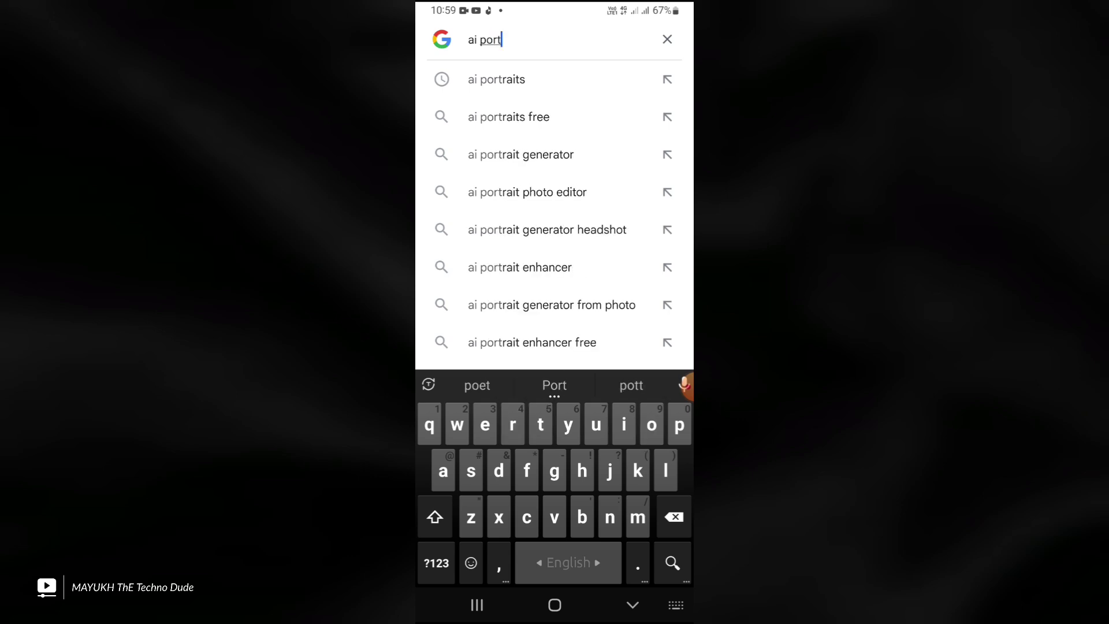
pyautogui.write('raits')
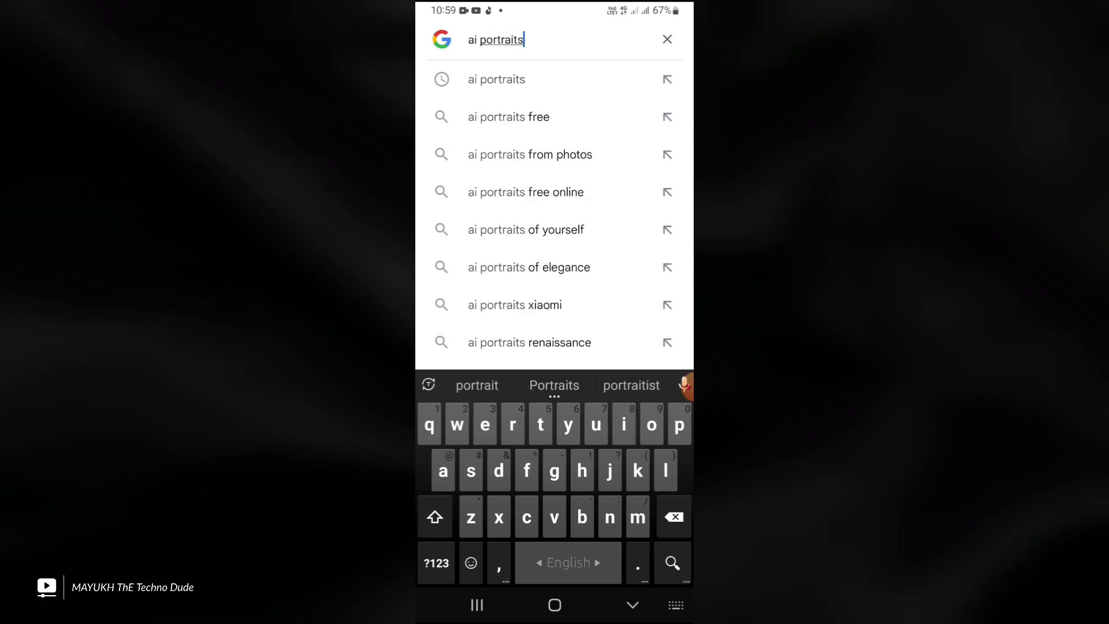
pyautogui.press('Return')
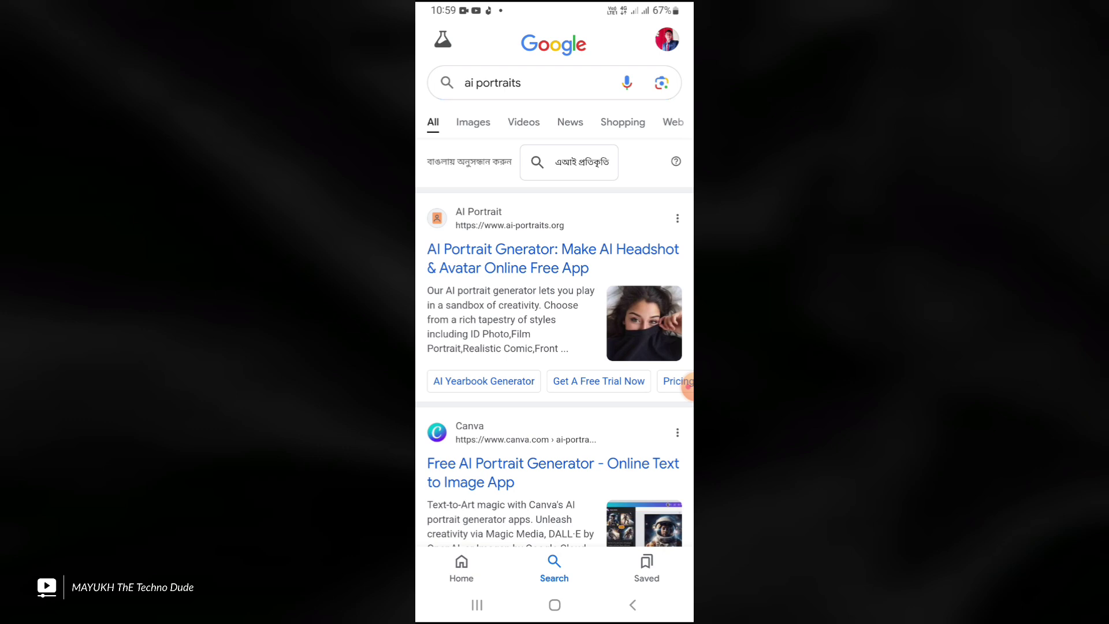
# - Open the ai-portraits.org result and browse its stats, style filters and reviews before returning to the top
pyautogui.click(553, 259)
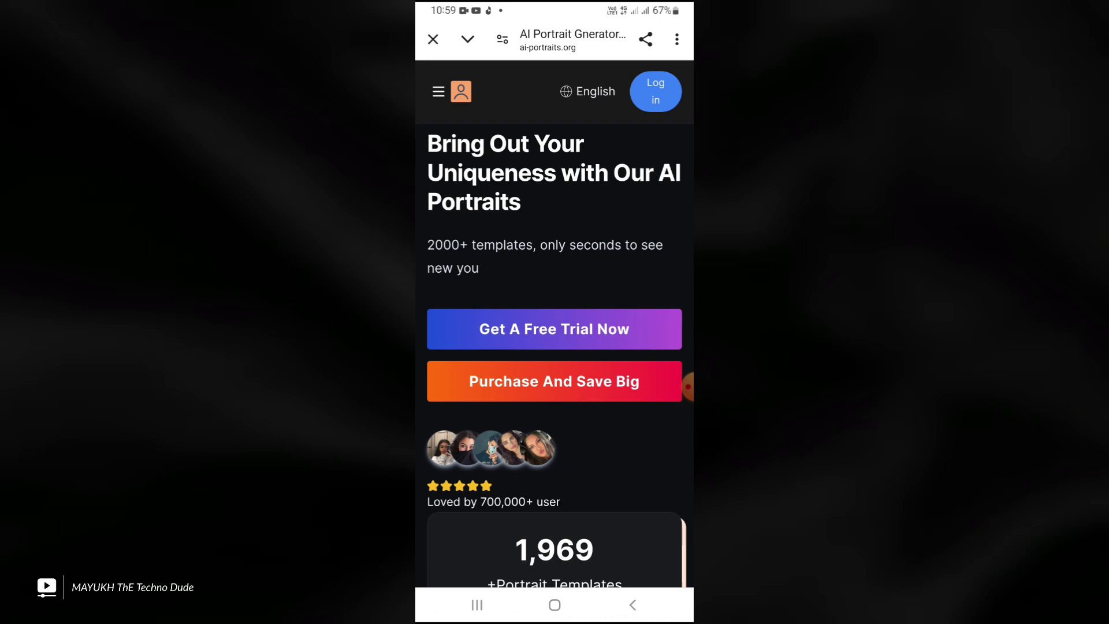
pyautogui.scroll(-3, 555, 346)
pyautogui.scroll(-5, 554, 347)
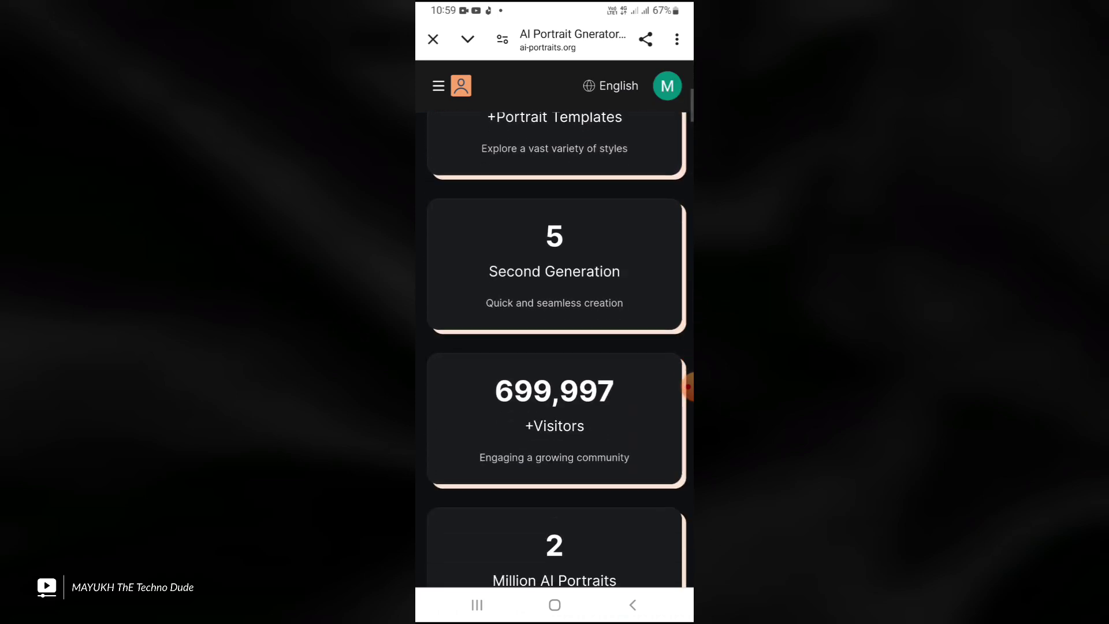
pyautogui.scroll(-3, 555, 346)
pyautogui.scroll(-5, 555, 346)
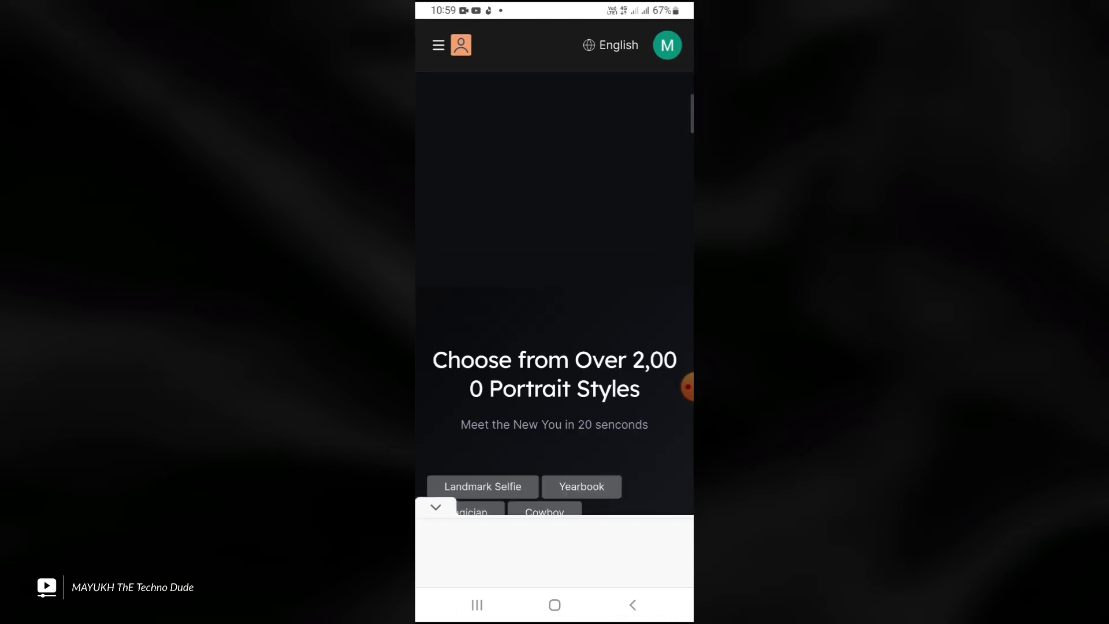
pyautogui.scroll(-5, 555, 347)
pyautogui.scroll(-5, 554, 346)
pyautogui.scroll(-5, 554, 289)
pyautogui.scroll(-3, 555, 289)
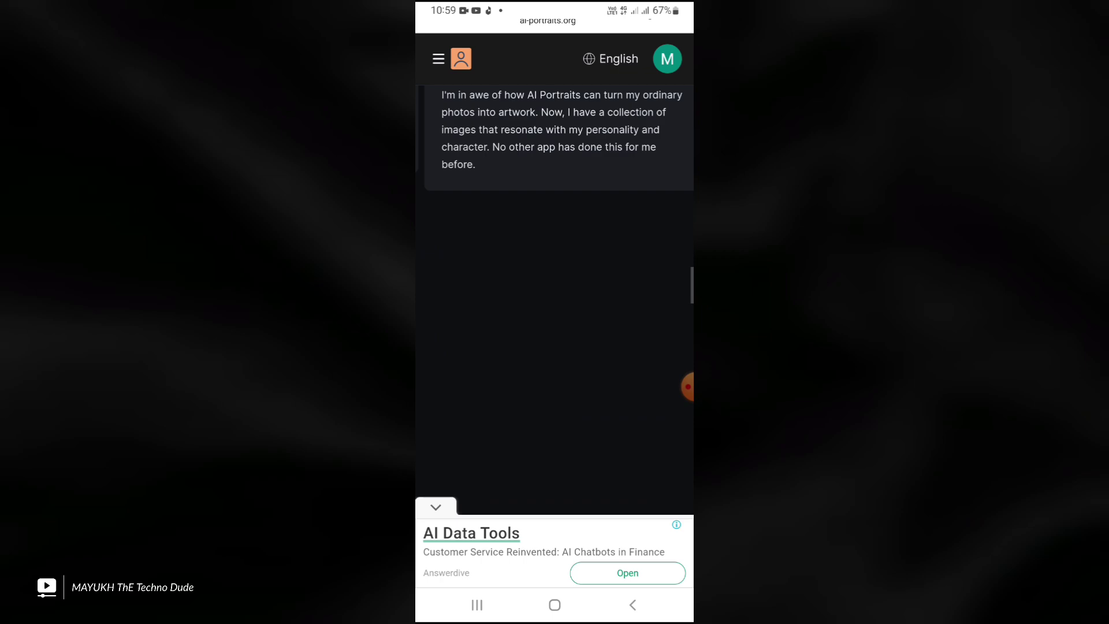
pyautogui.scroll(5, 554, 289)
pyautogui.scroll(3, 554, 289)
pyautogui.scroll(5, 555, 289)
pyautogui.scroll(5, 554, 289)
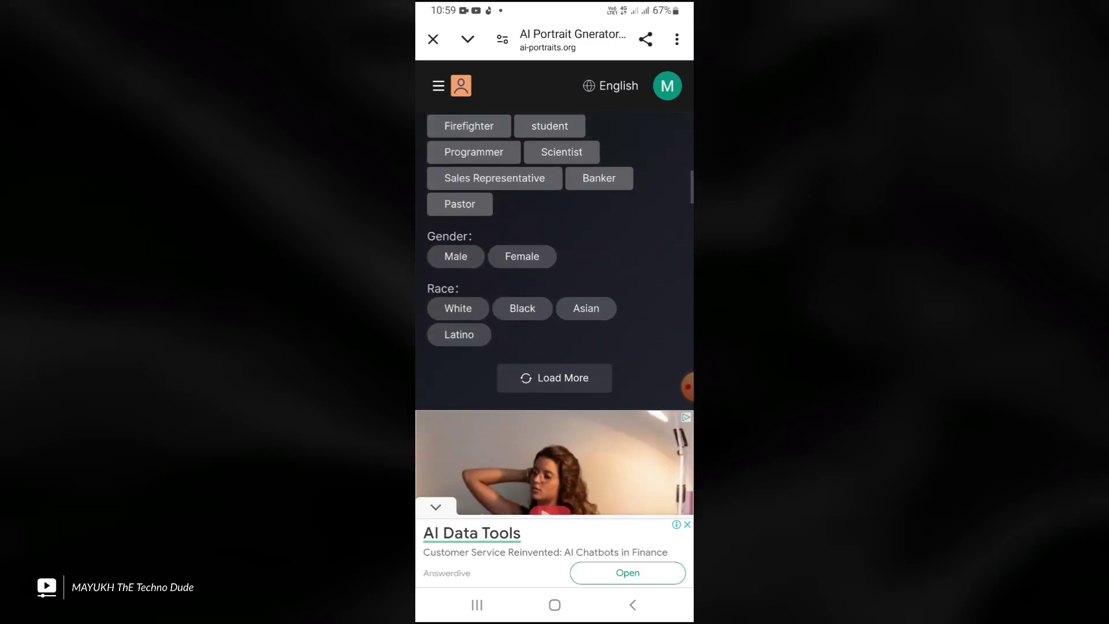
pyautogui.scroll(5, 555, 288)
pyautogui.scroll(5, 555, 289)
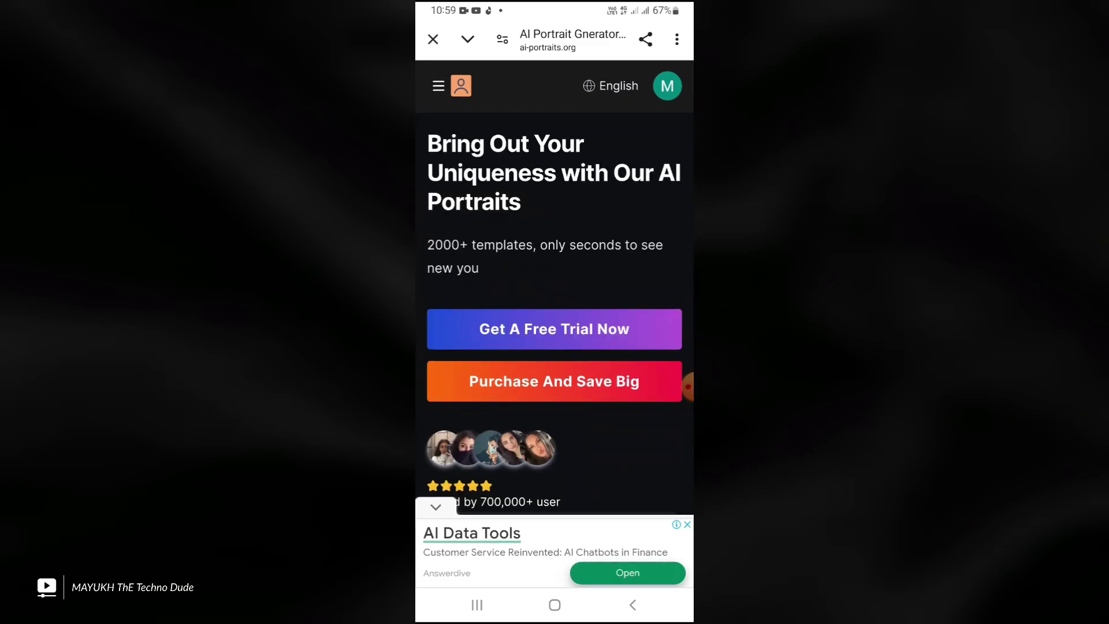
# - Start the free portrait trial and upload a casual solo photo, revealing the style list
pyautogui.click(554, 329)
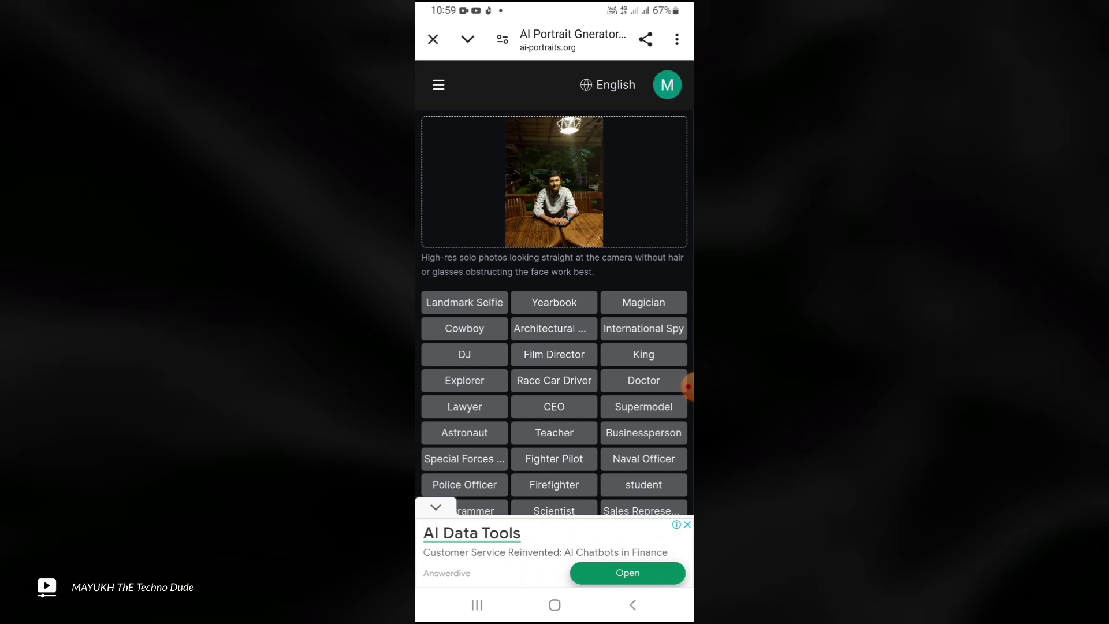
pyautogui.click(667, 85)
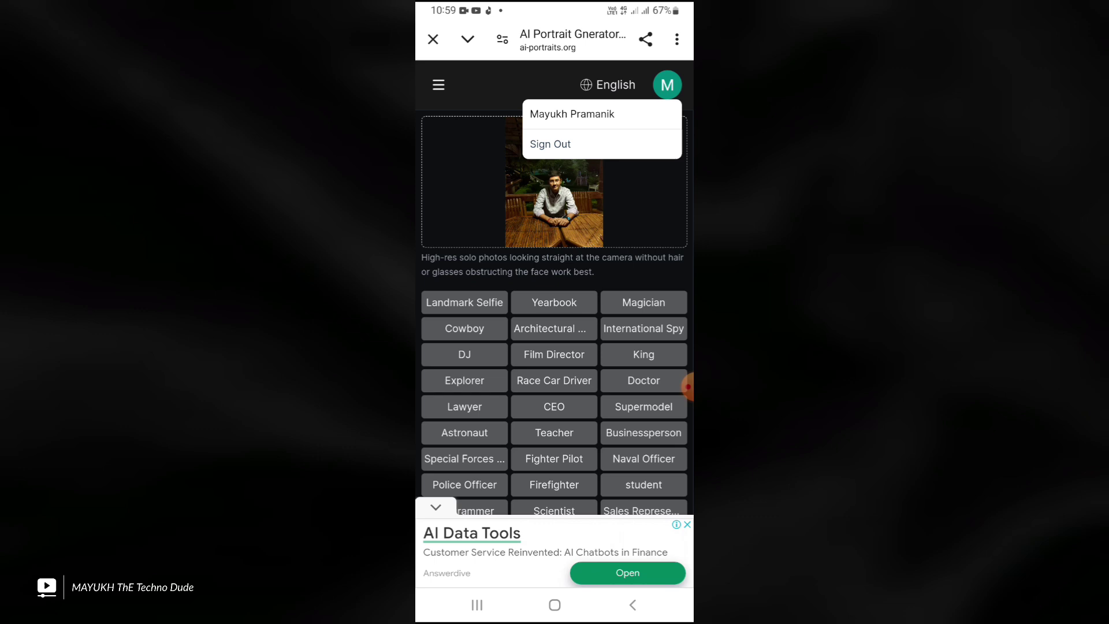
pyautogui.click(554, 196)
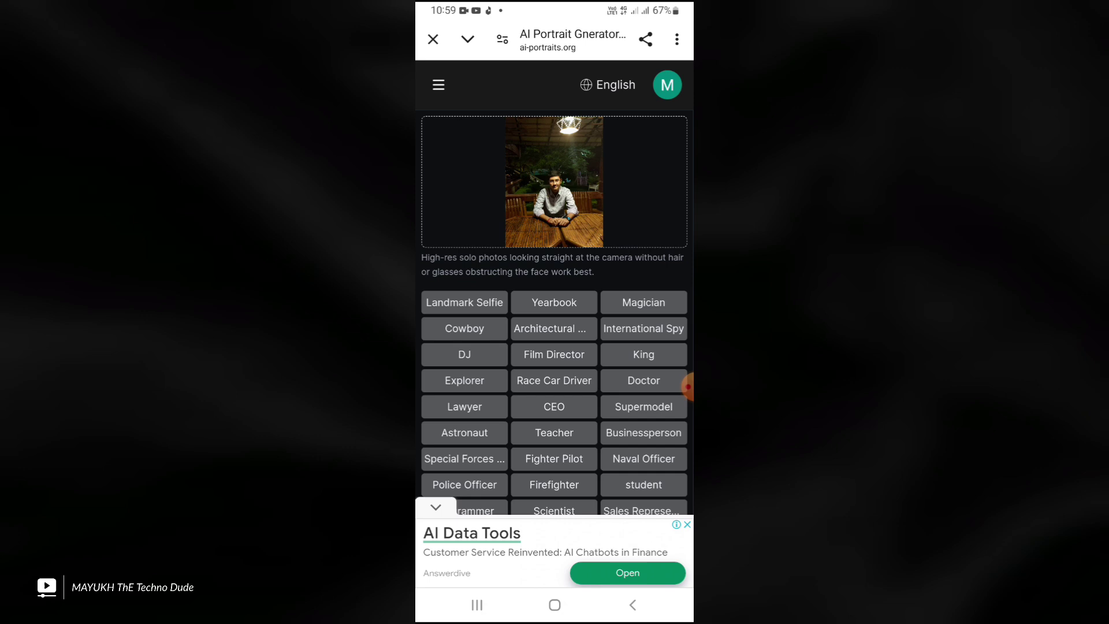
pyautogui.scroll(-3, 554, 347)
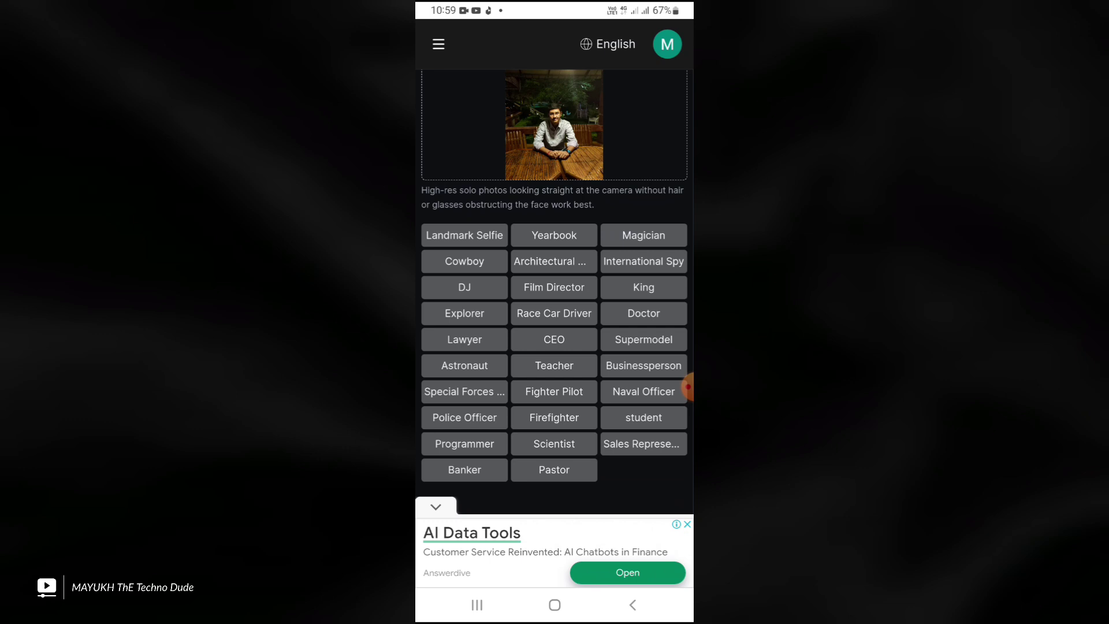
# - Choose the CEO portrait style with Male gender and scroll to the To Generate button
pyautogui.click(554, 340)
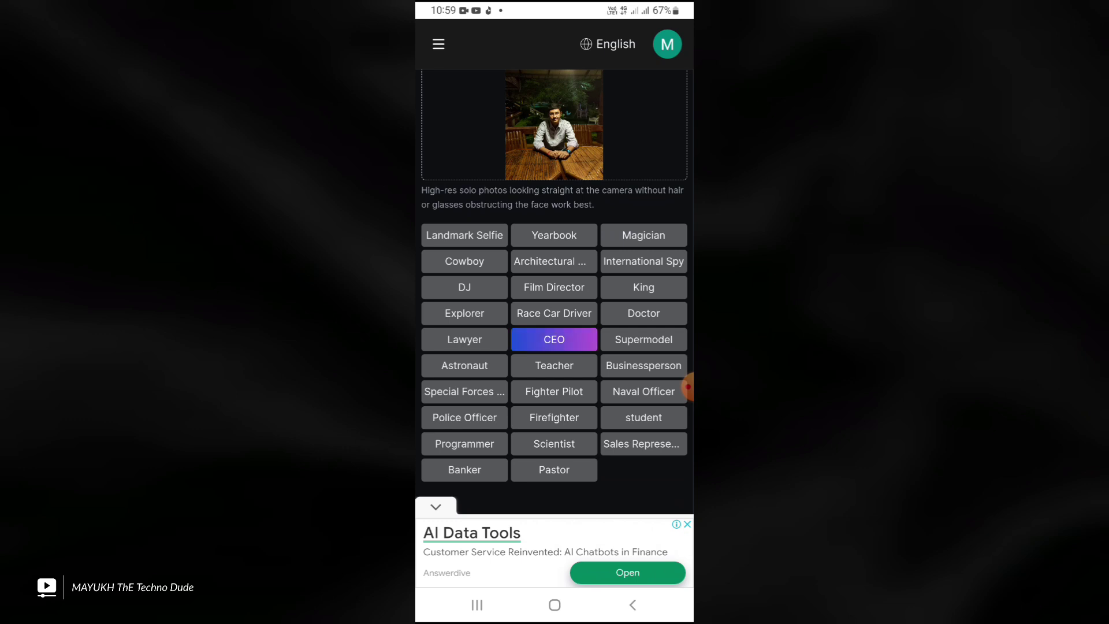
pyautogui.scroll(-5, 554, 288)
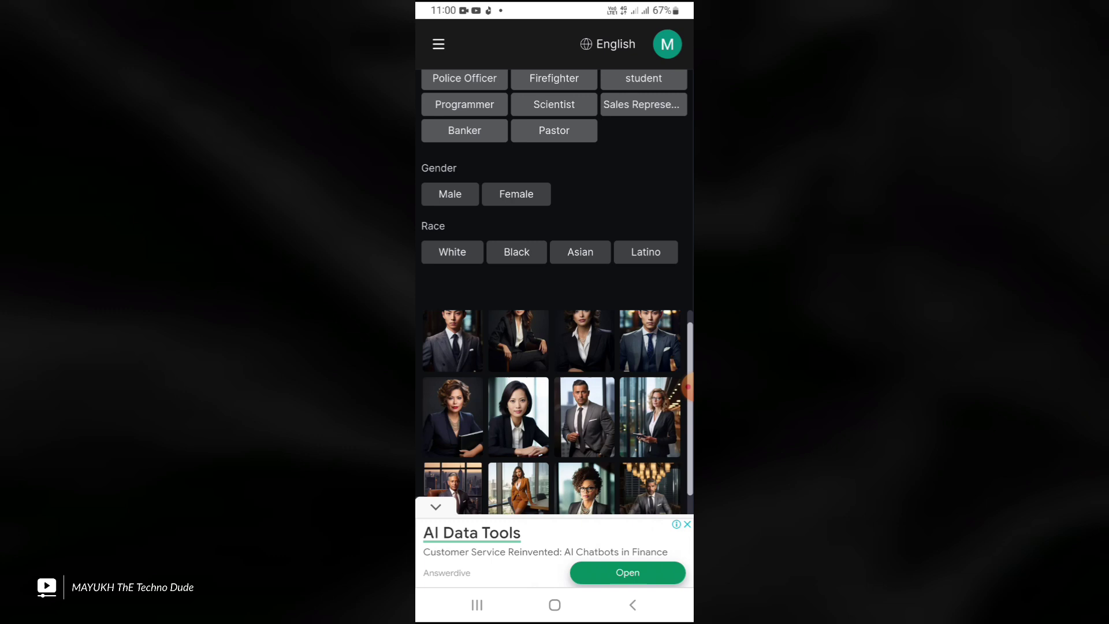
pyautogui.click(450, 194)
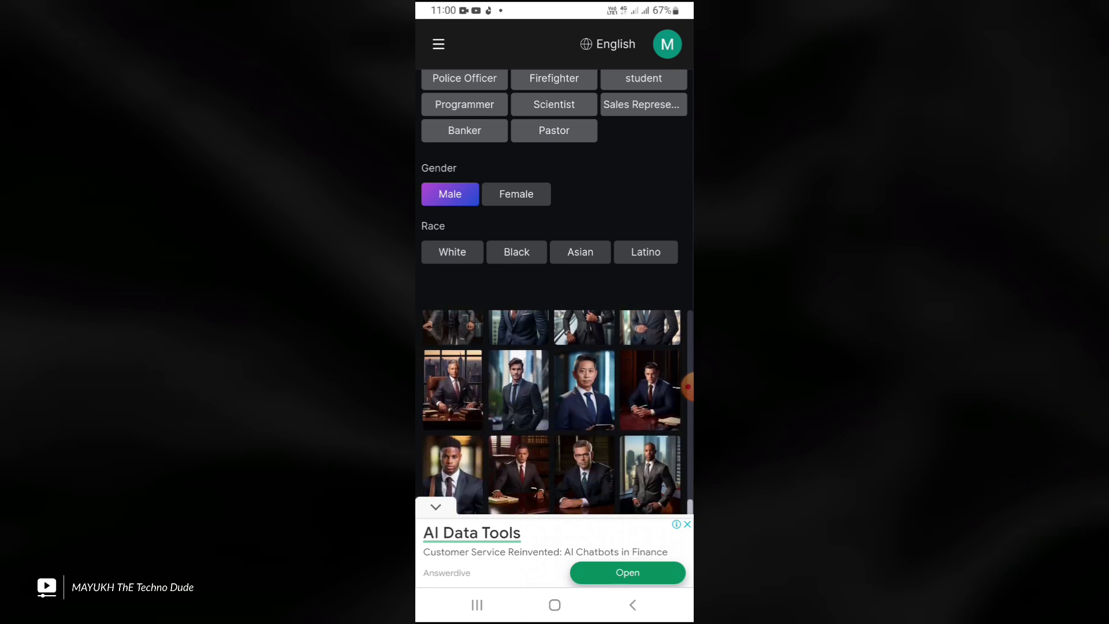
pyautogui.scroll(-1, 554, 289)
pyautogui.scroll(-3, 555, 289)
pyautogui.scroll(-2, 555, 289)
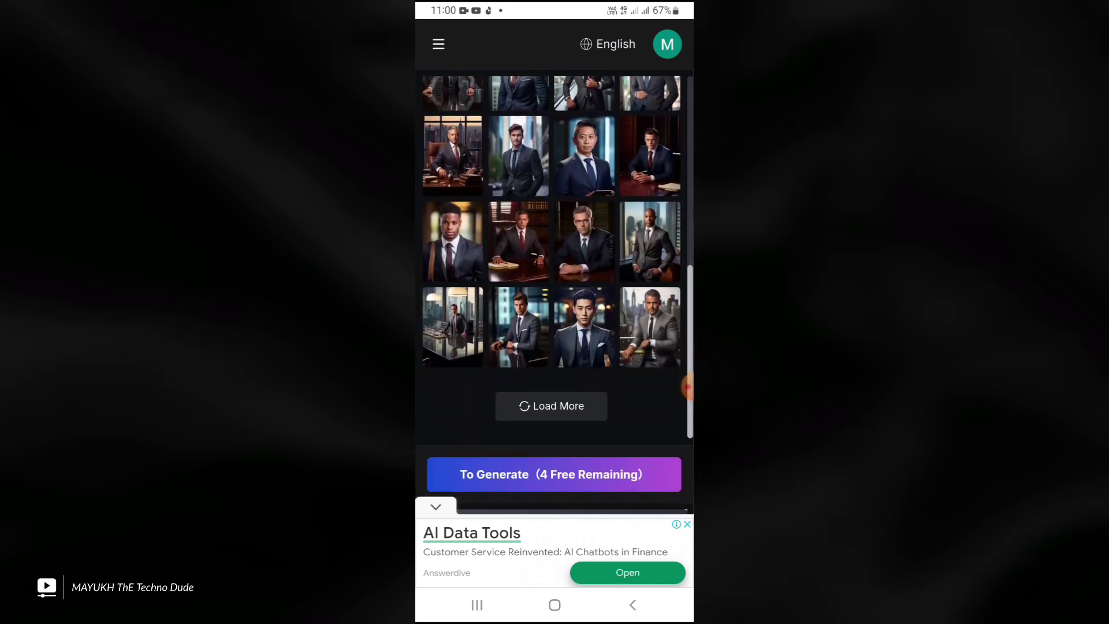
# - Generate the suited CEO portrait and download the high-resolution image
pyautogui.click(554, 473)
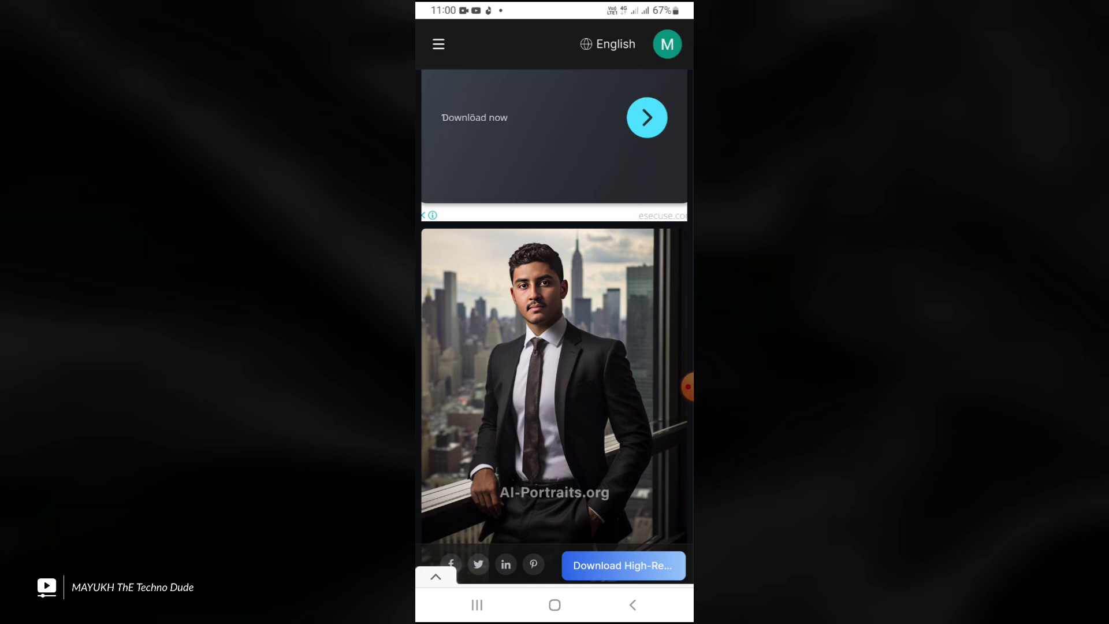
pyautogui.click(622, 566)
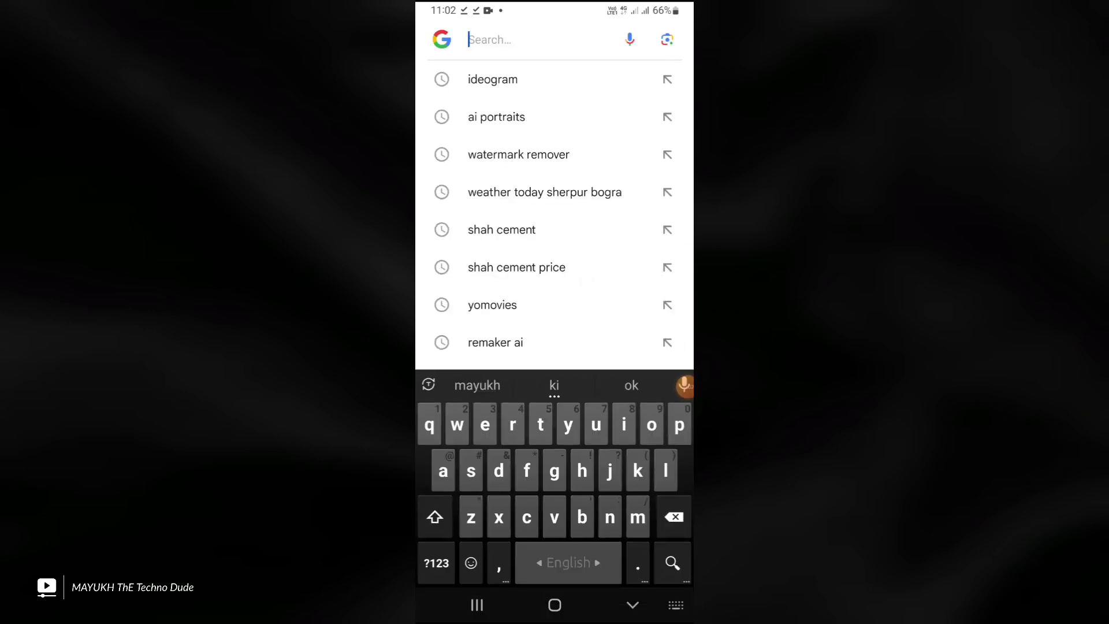
# - Search Google for 'watermark remover' and open the WatermarkRemover.io image upload page
pyautogui.write('wat')
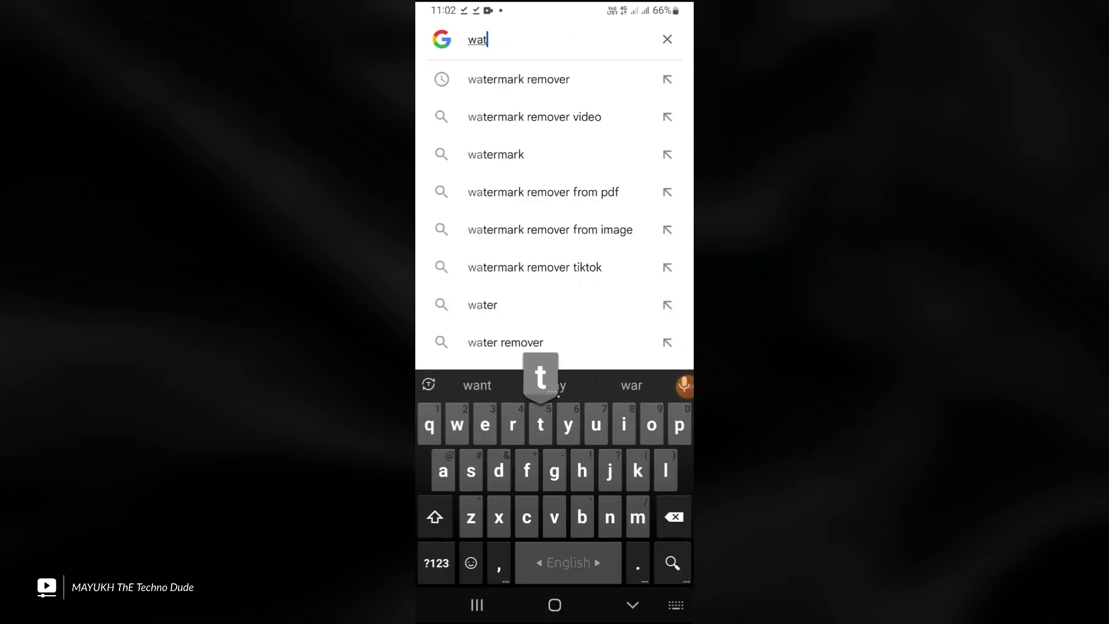
pyautogui.write('er')
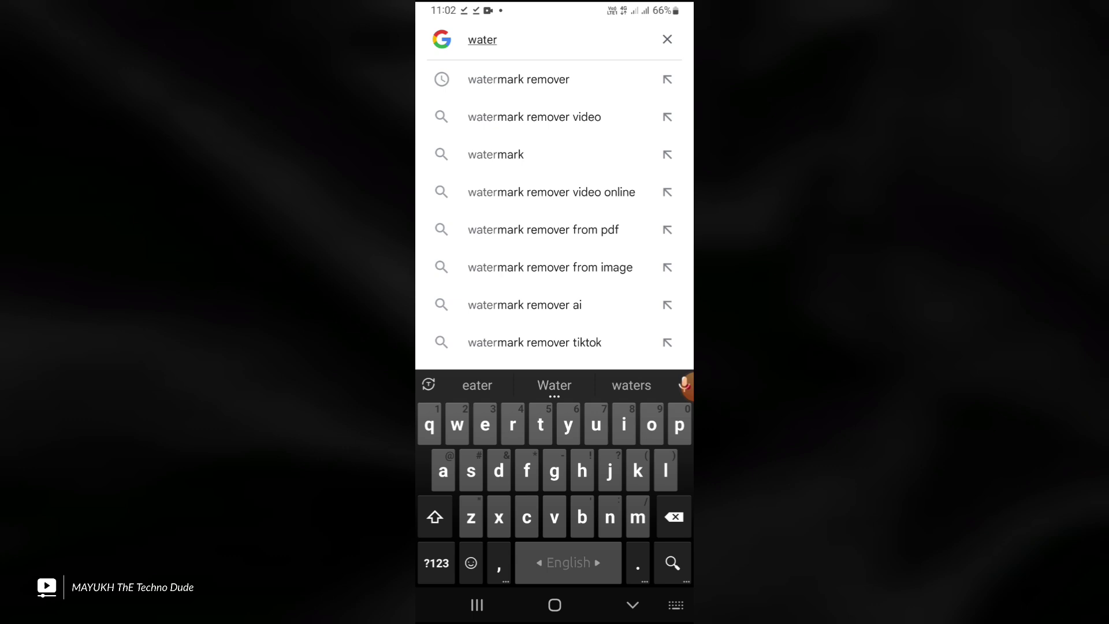
pyautogui.click(519, 79)
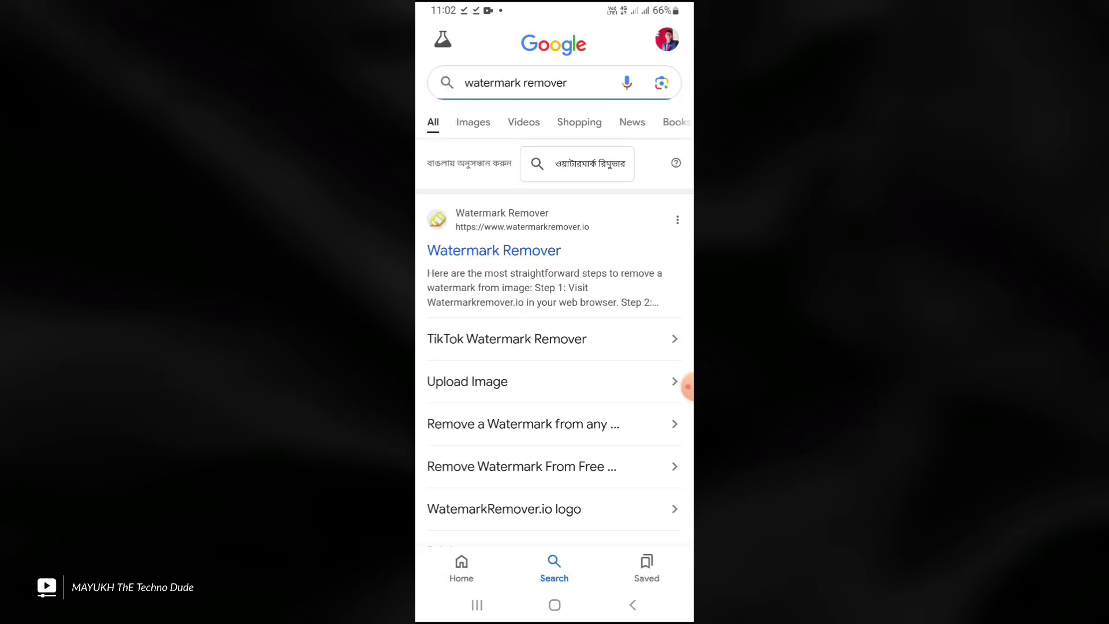
pyautogui.scroll(-3, 554, 311)
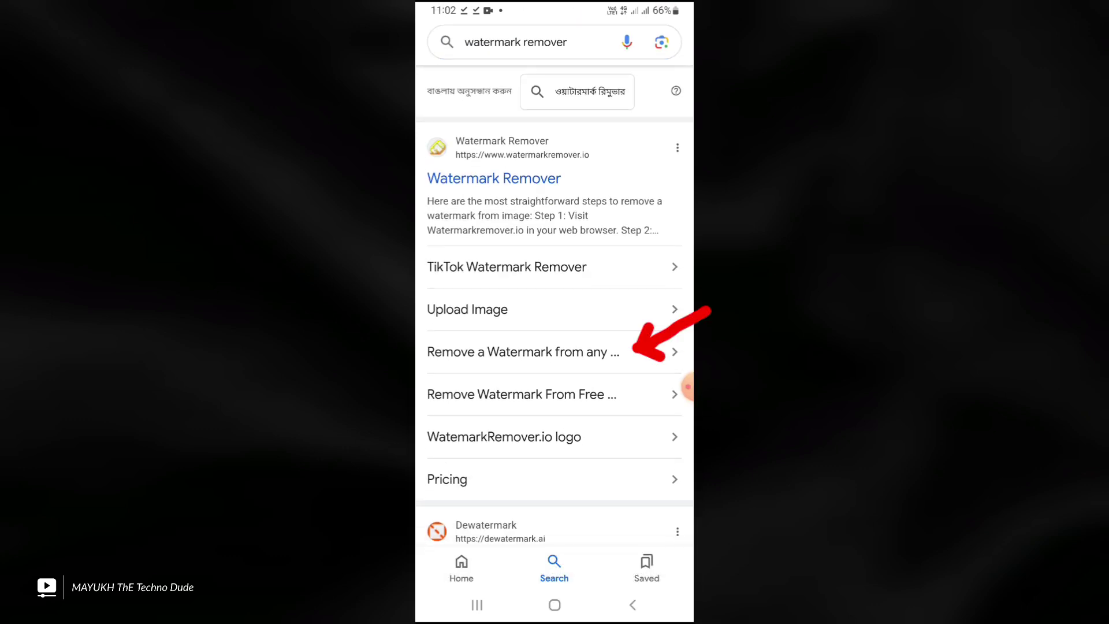
pyautogui.click(522, 352)
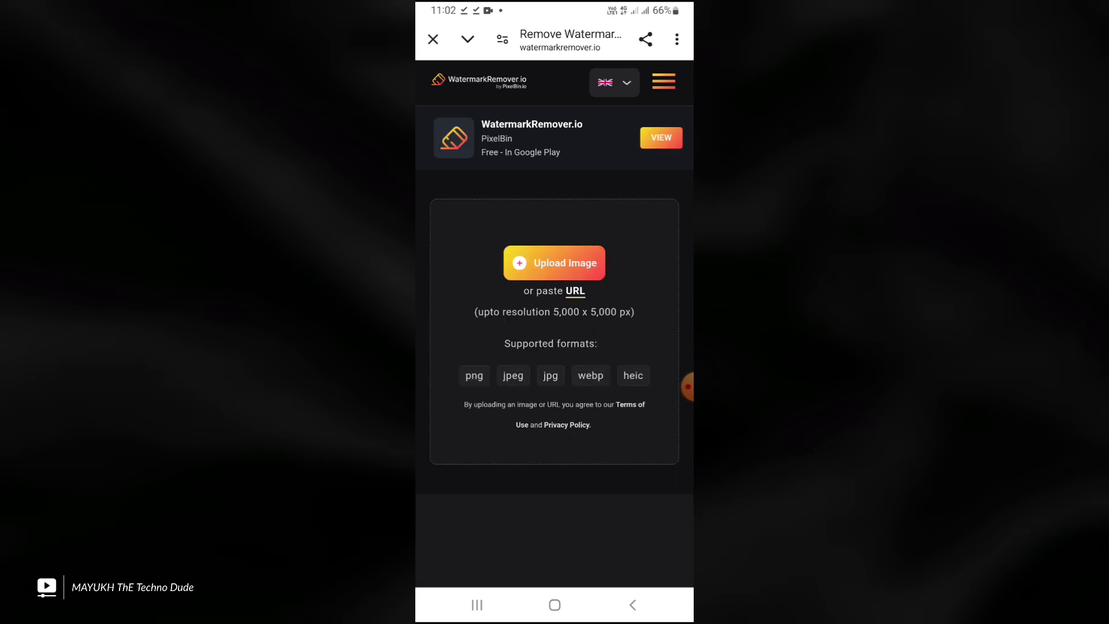
# - Upload the suited city-window portrait to WatermarkRemover.io to strip its watermark
pyautogui.scroll(-5, 555, 312)
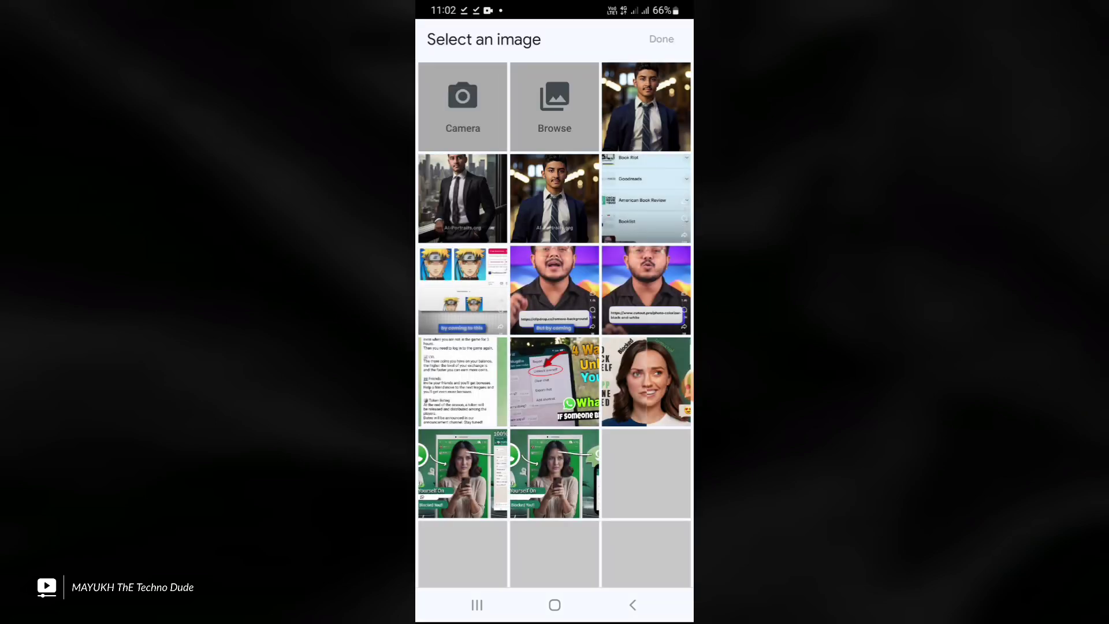
pyautogui.click(463, 198)
pyautogui.click(662, 39)
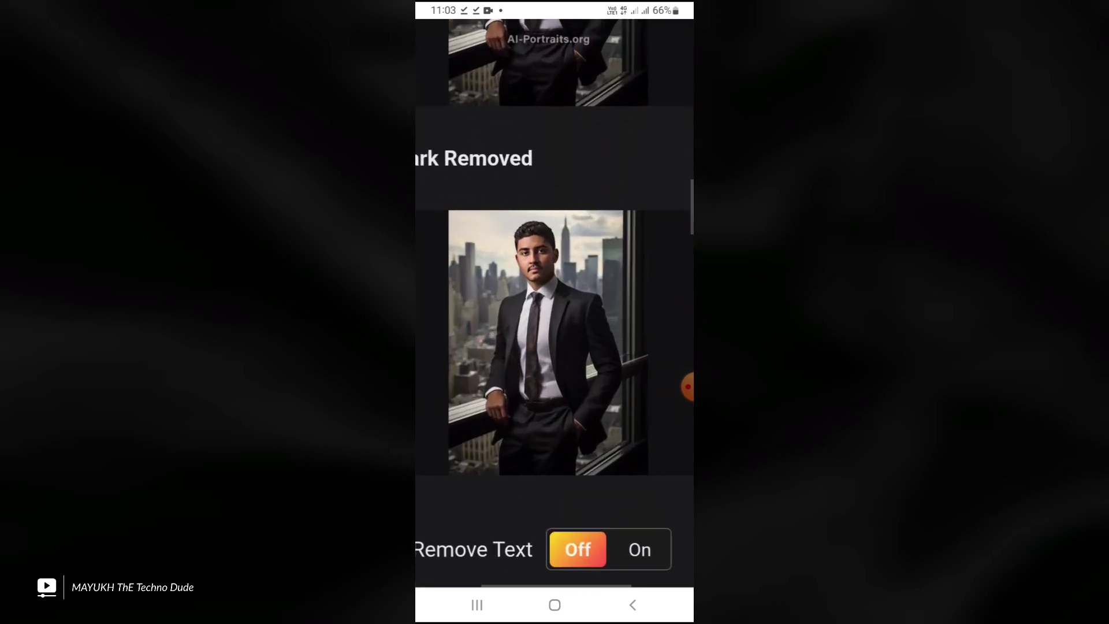
# - Download the watermark-free CEO portrait and open the downloaded image
pyautogui.scroll(5, 554, 344)
pyautogui.scroll(-5, 554, 343)
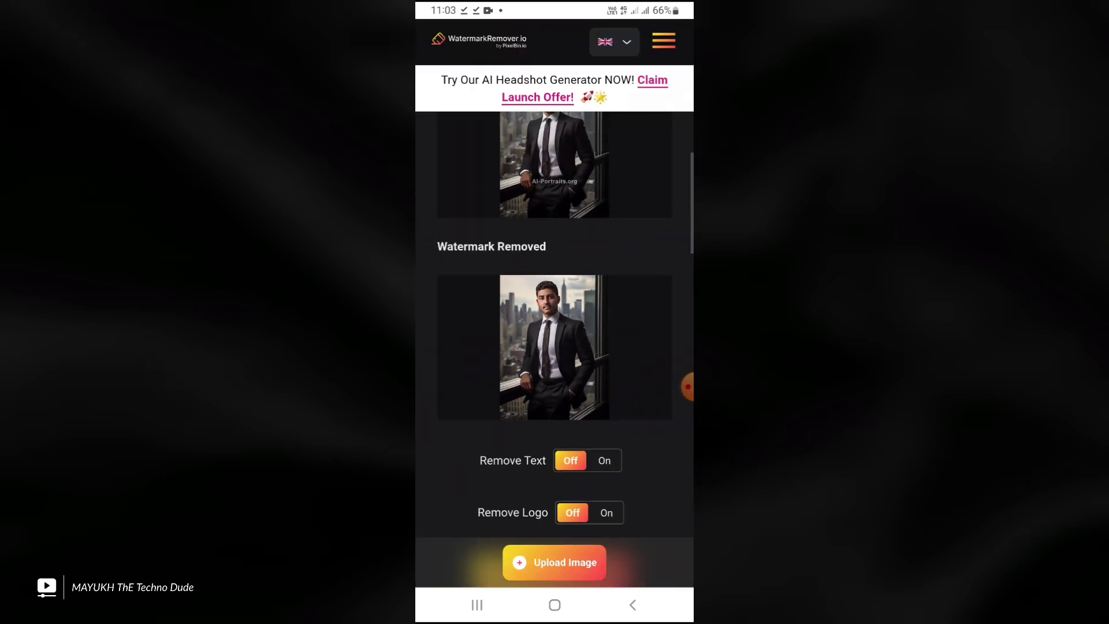
pyautogui.scroll(-3, 555, 344)
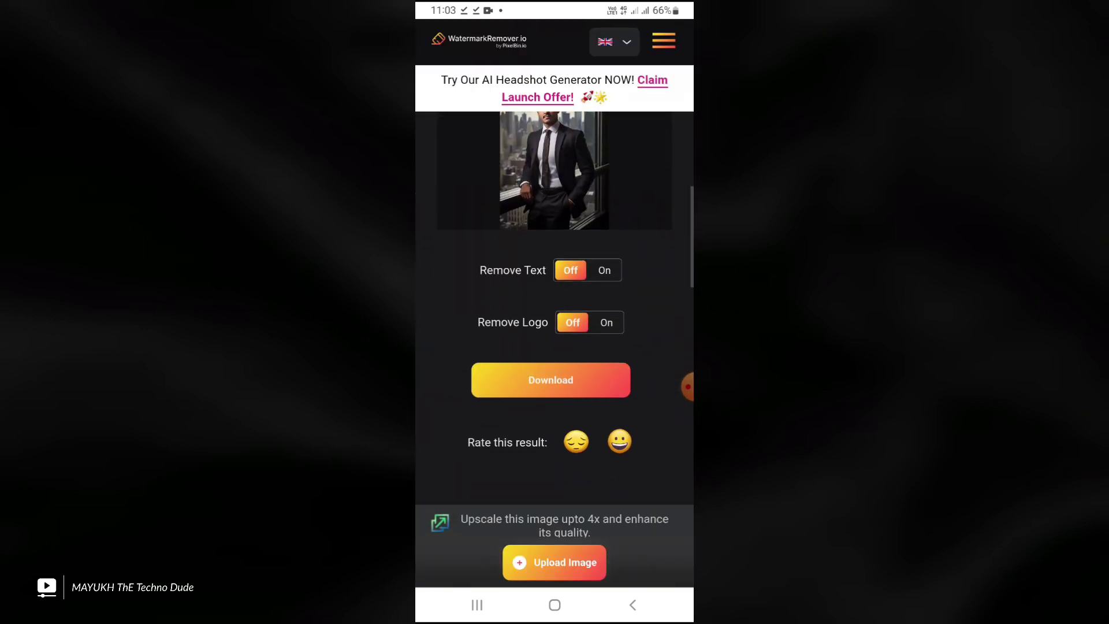
pyautogui.click(551, 379)
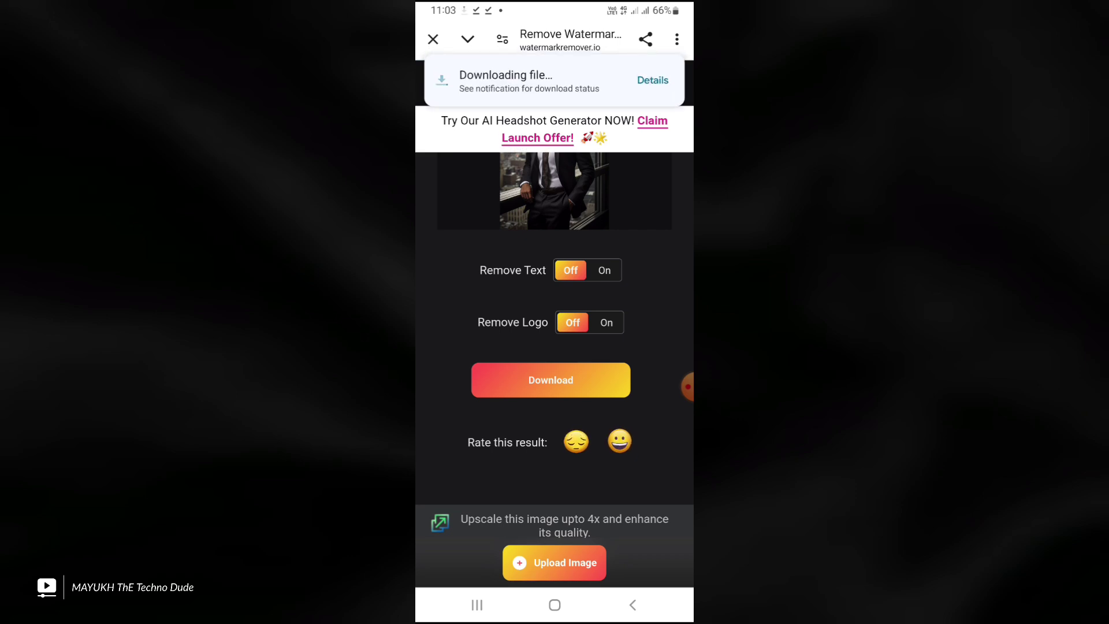
pyautogui.click(652, 80)
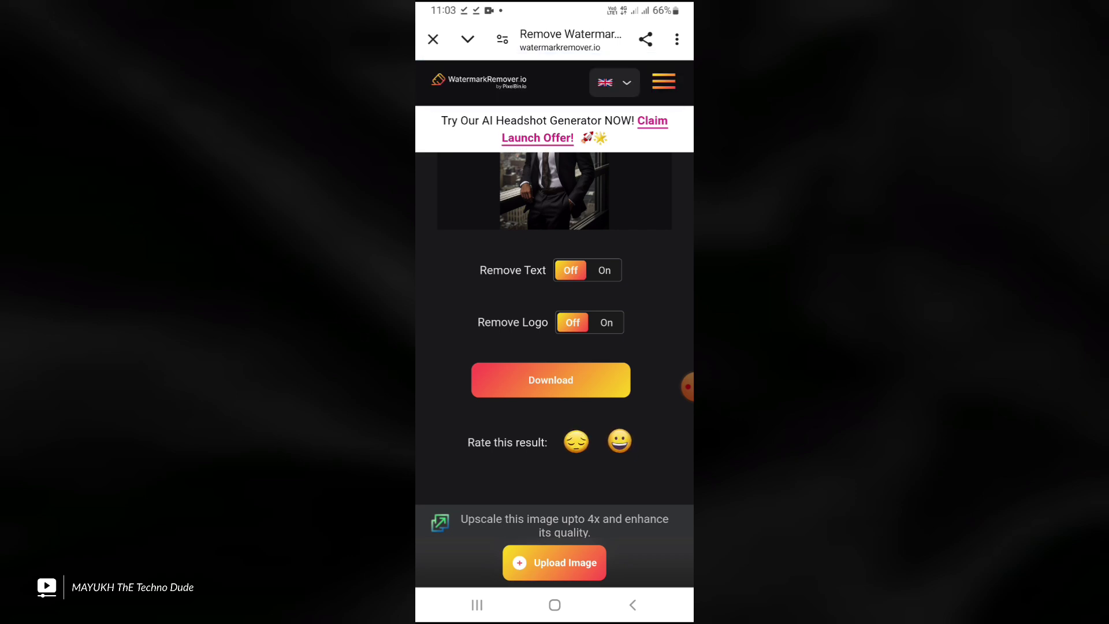